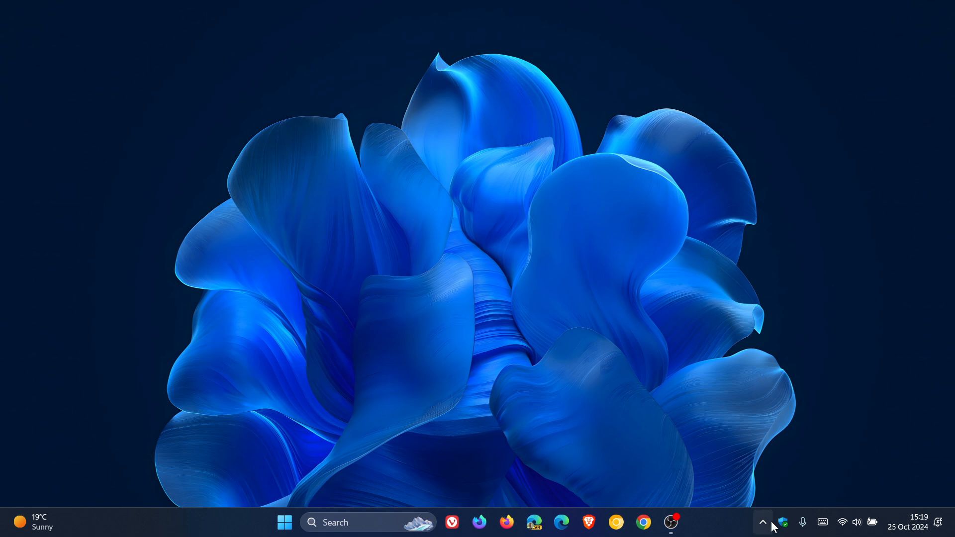
# In the Settings app's Date & time page, turn off showing the time and date in the system tray.
pyautogui.moveTo(905, 513)
pyautogui.click(284, 522)
pyautogui.click(607, 480)
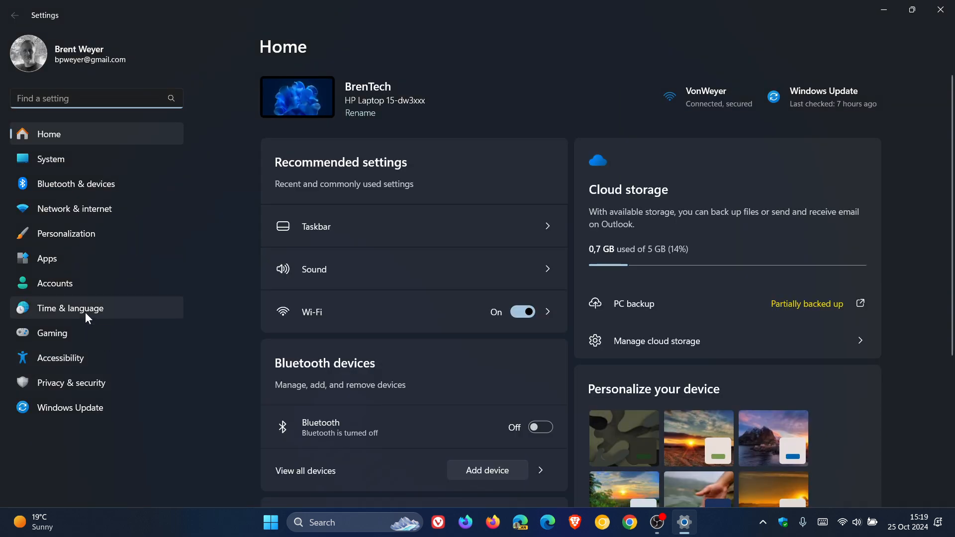
pyautogui.click(86, 313)
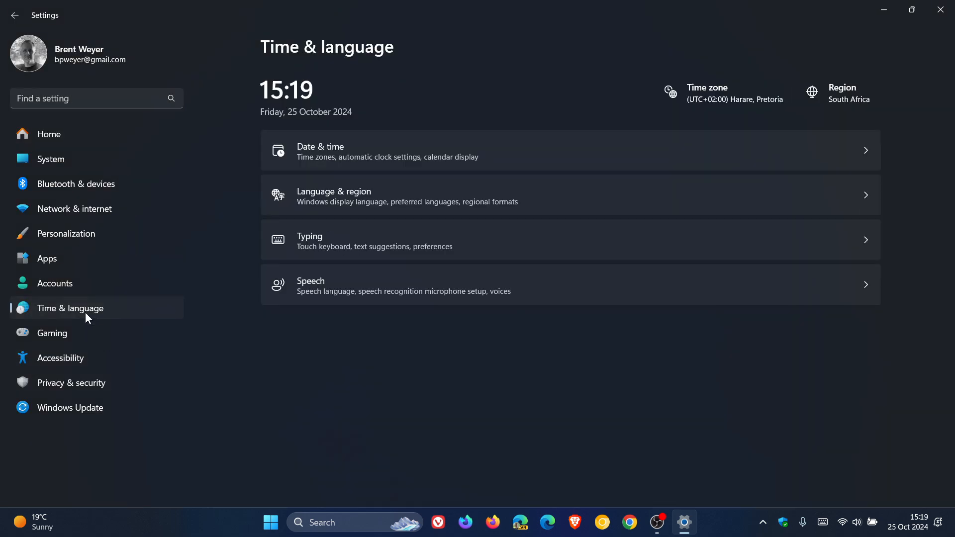
pyautogui.click(597, 139)
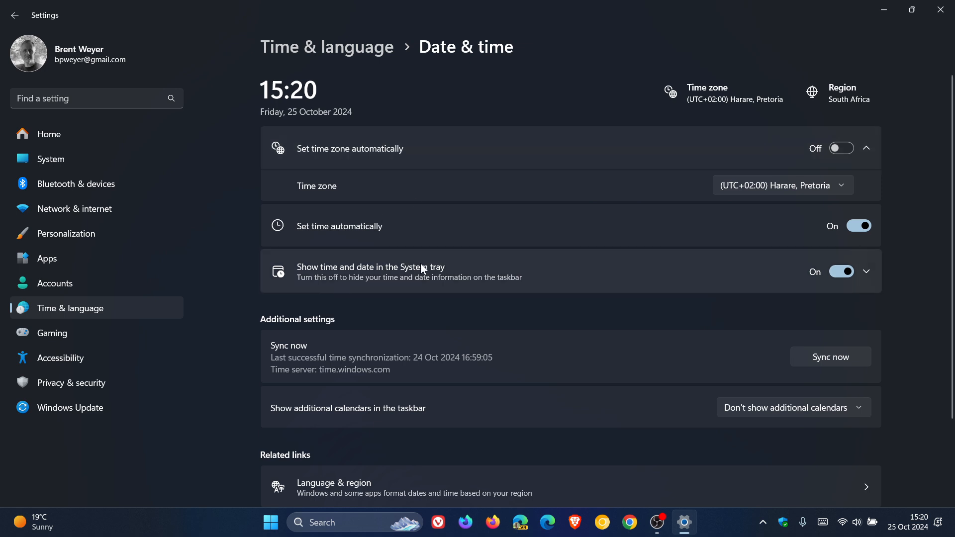
pyautogui.click(841, 271)
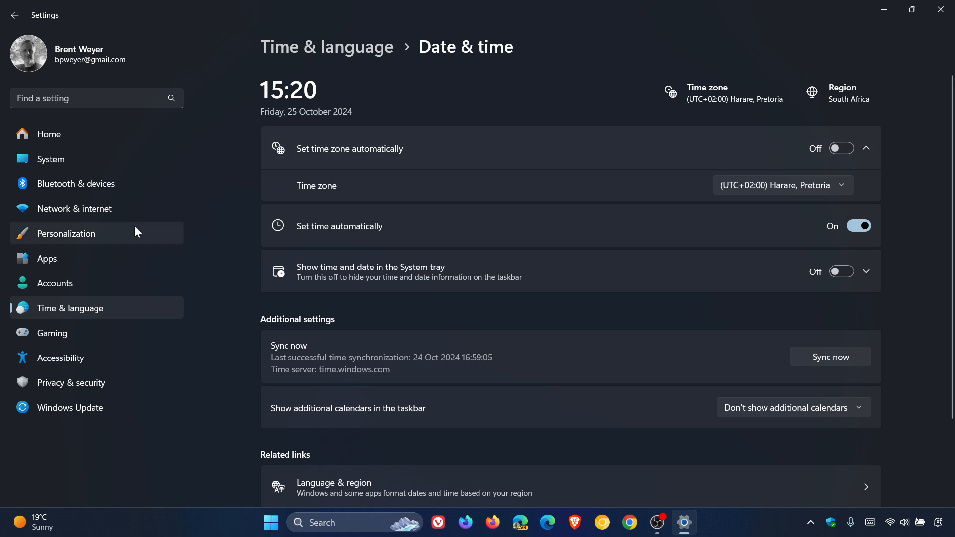
# In the Taskbar personalization settings, turn off the Pen Menu tray icon and set the Touch keyboard icon to Never.
pyautogui.click(106, 236)
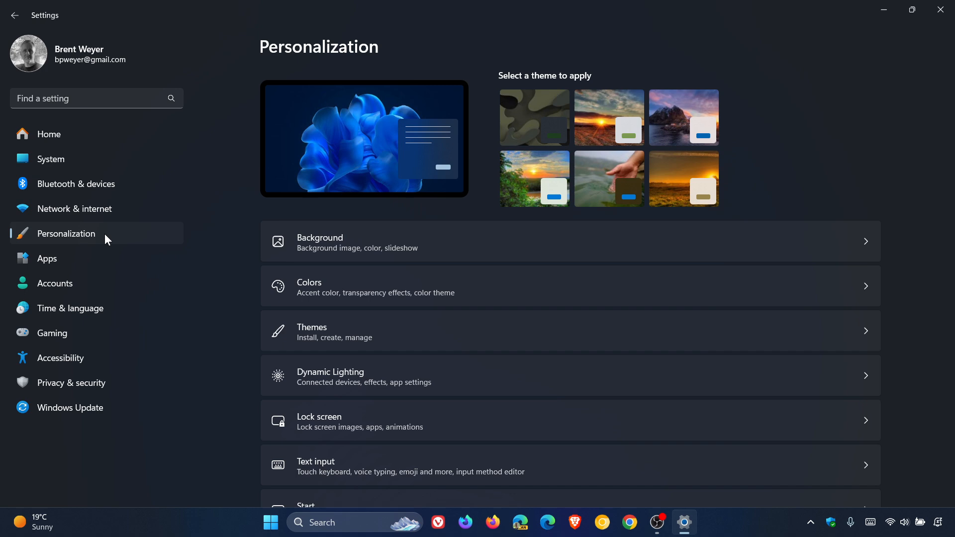
pyautogui.scroll(-5, 575, 307)
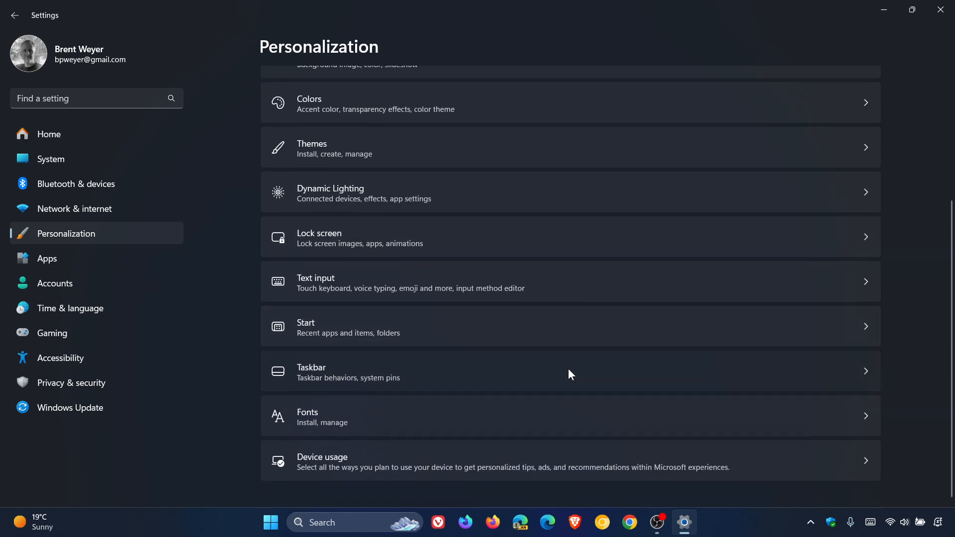
pyautogui.click(569, 369)
pyautogui.rightClick(229, 528)
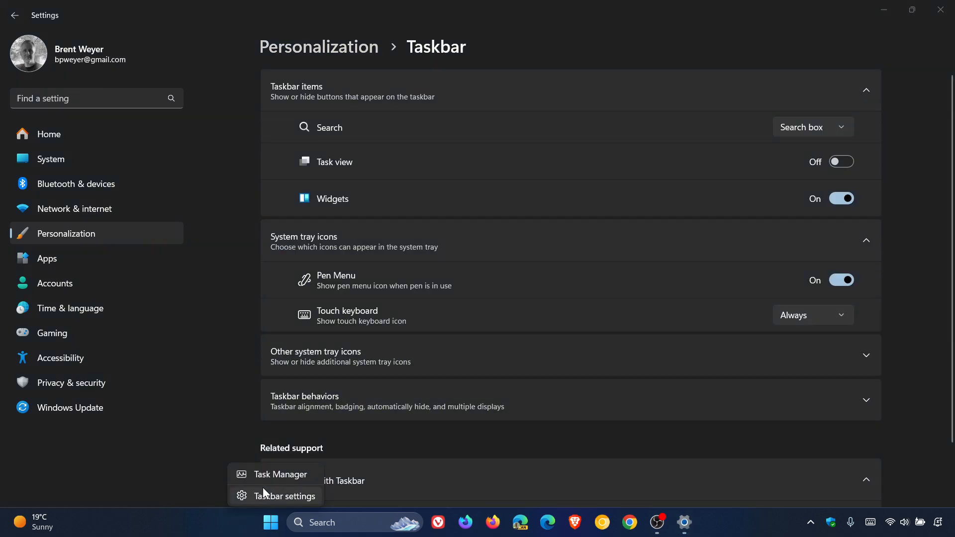
pyautogui.click(172, 517)
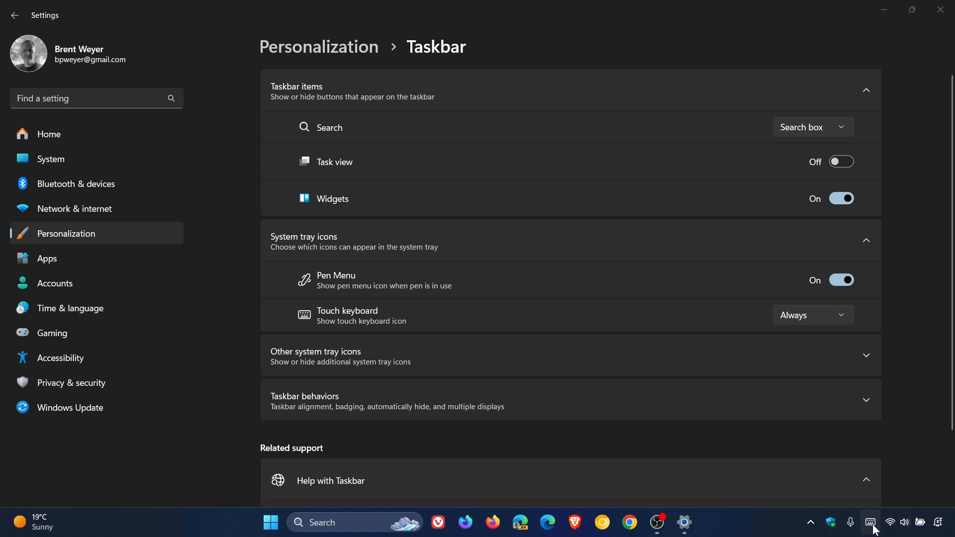
pyautogui.click(837, 283)
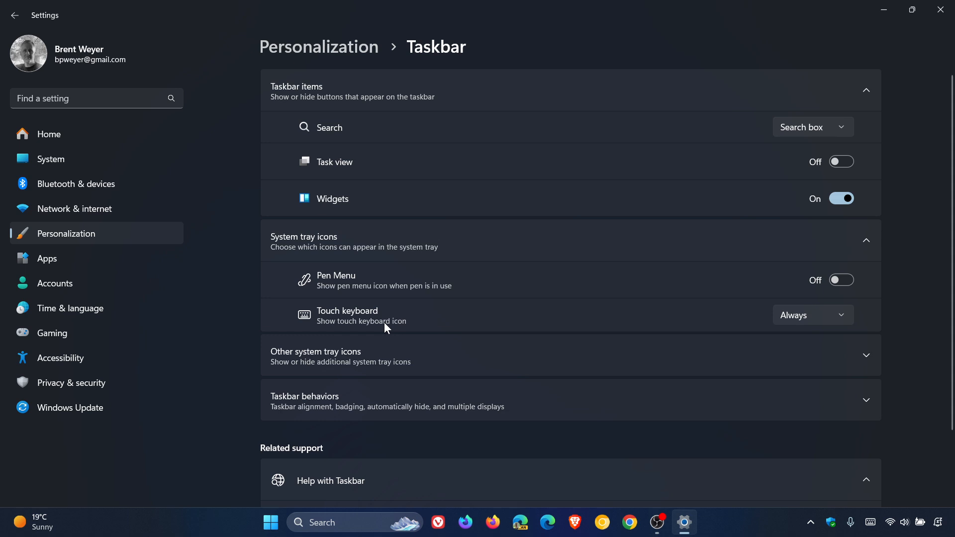
pyautogui.click(783, 320)
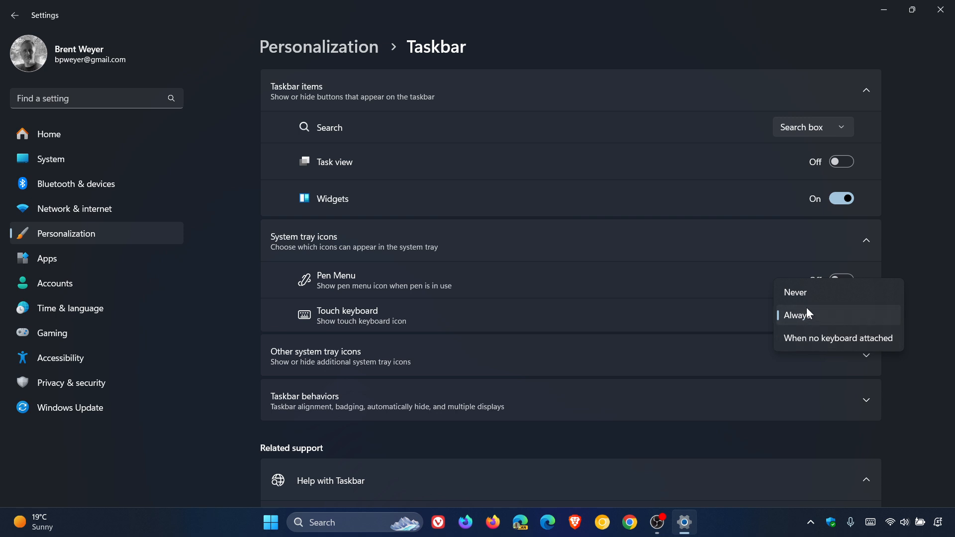
pyautogui.click(802, 293)
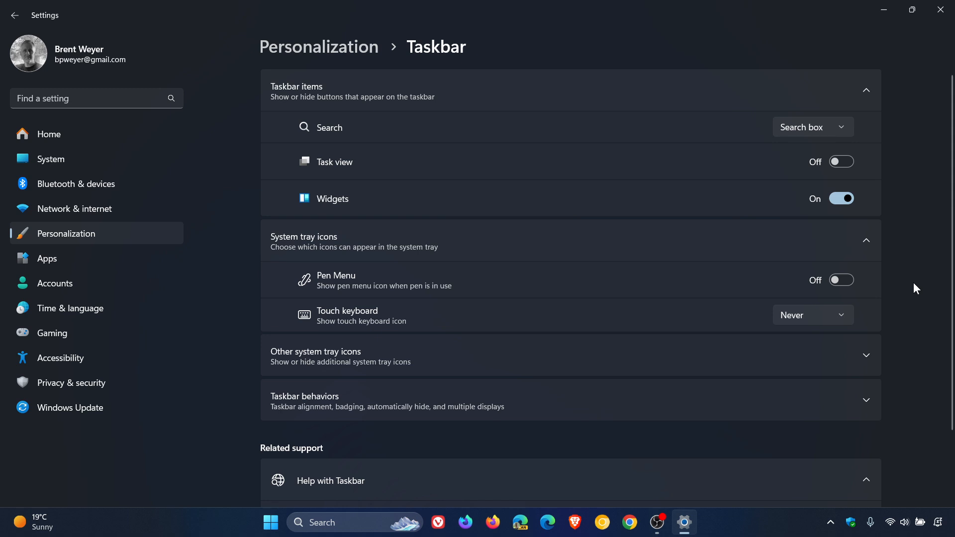
# Check the hidden icons in the tray, and turn off the Hidden icon menu under Other system tray icons.
pyautogui.click(619, 365)
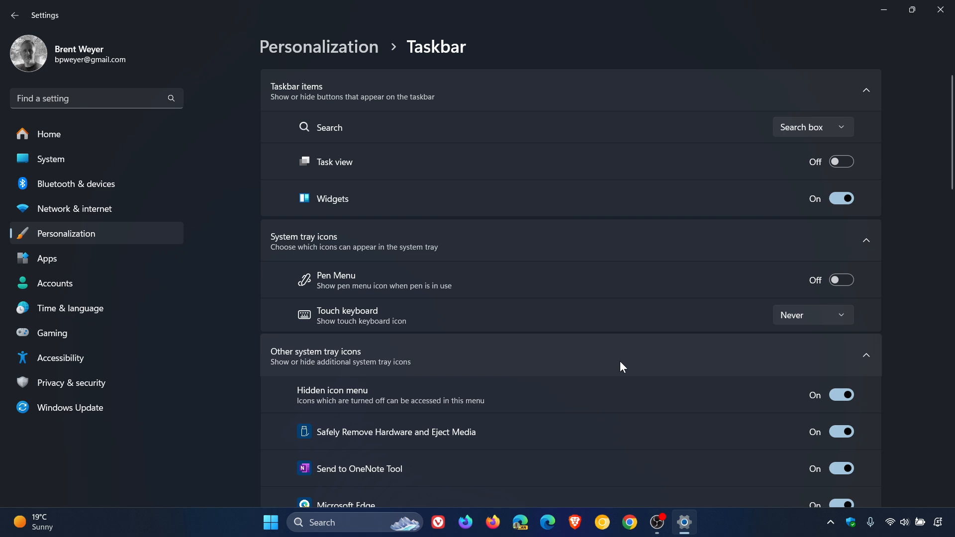
pyautogui.scroll(-3, 620, 363)
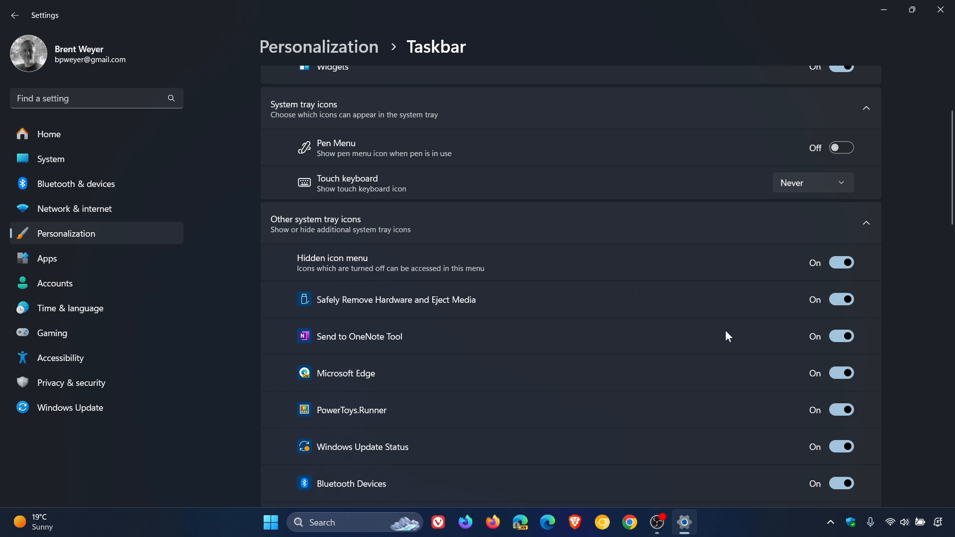
pyautogui.click(830, 522)
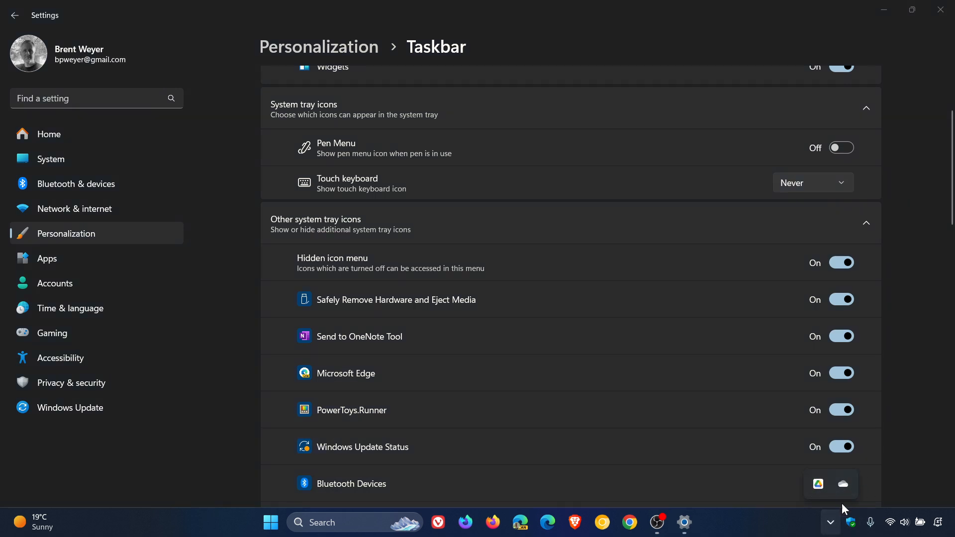
pyautogui.click(768, 528)
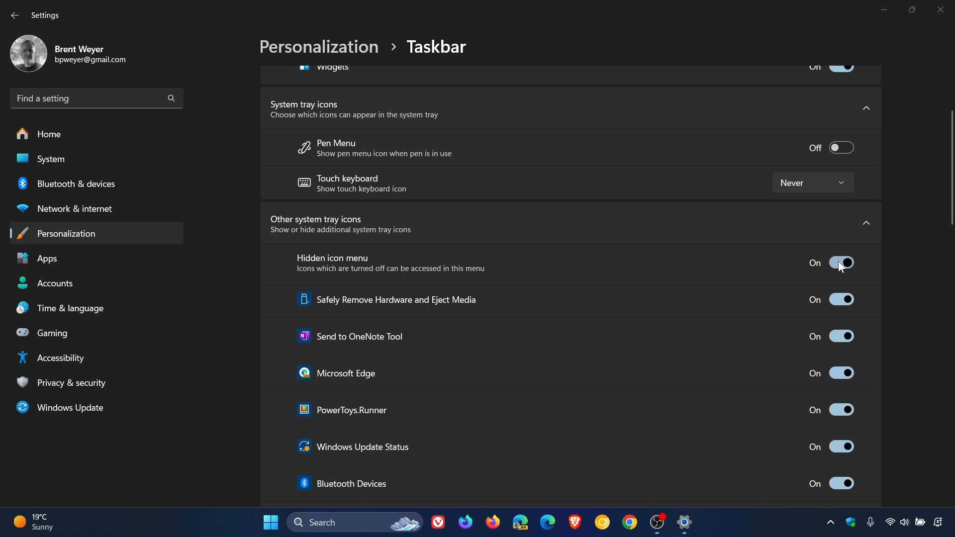
pyautogui.click(839, 266)
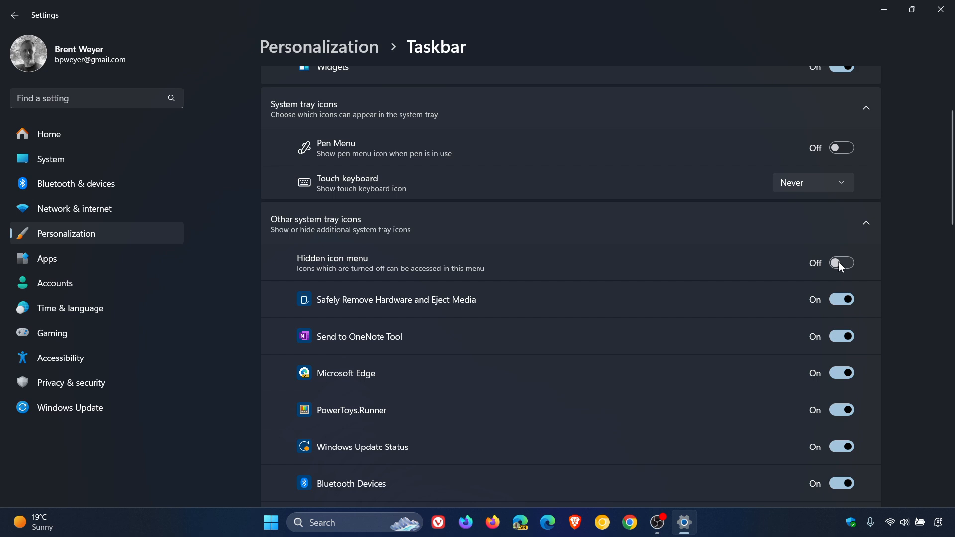
# Turn off the Windows Security notification icon in the list of other system tray icons.
pyautogui.scroll(-4, 619, 359)
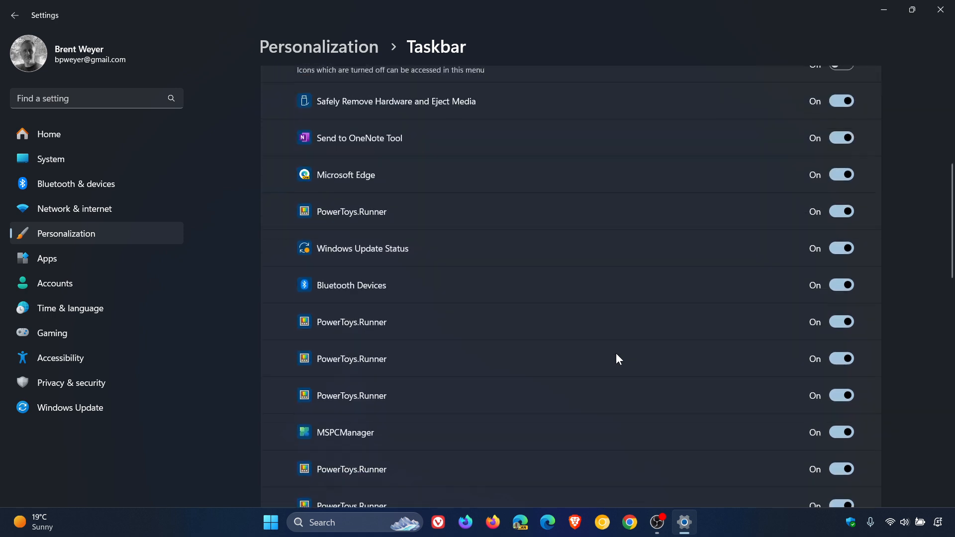
pyautogui.scroll(-6, 619, 359)
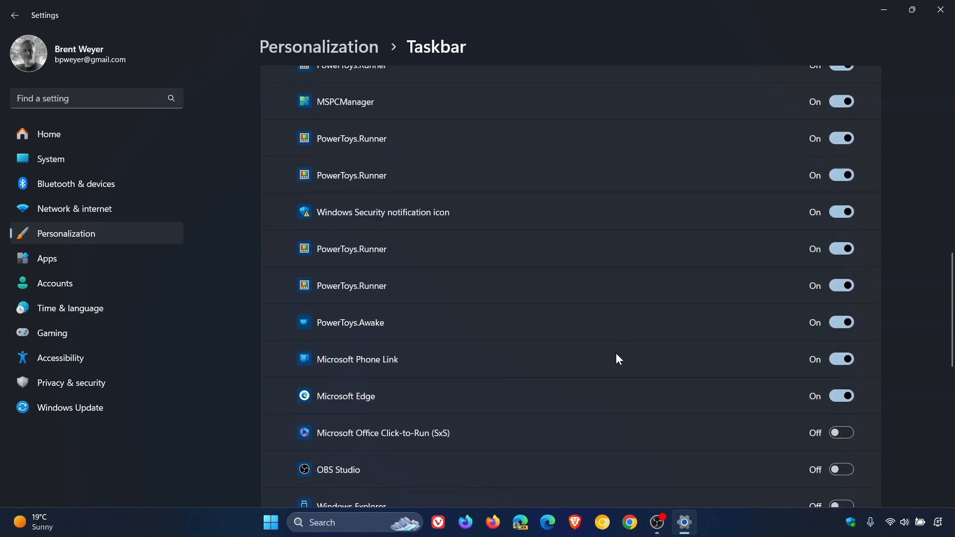
pyautogui.scroll(-6, 619, 359)
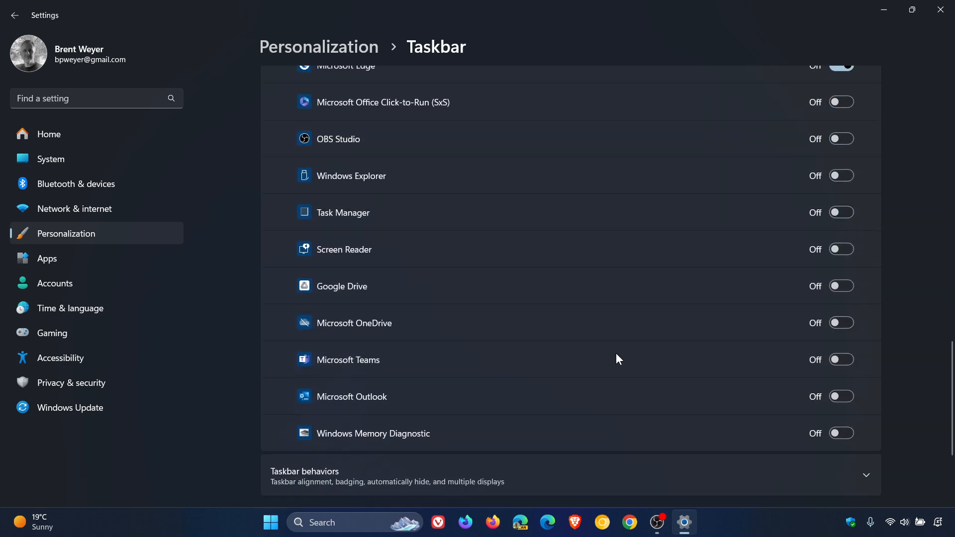
pyautogui.scroll(4, 617, 355)
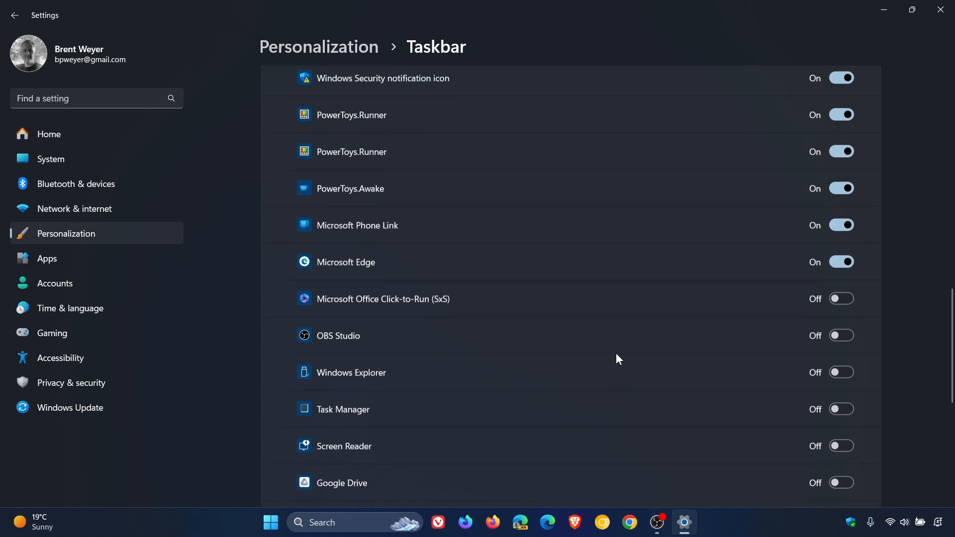
pyautogui.scroll(3, 616, 358)
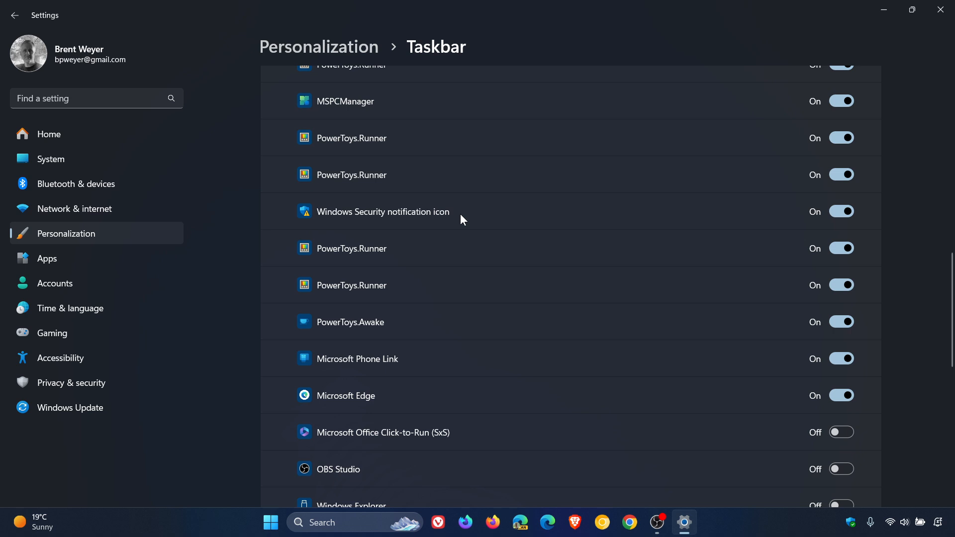
pyautogui.click(842, 212)
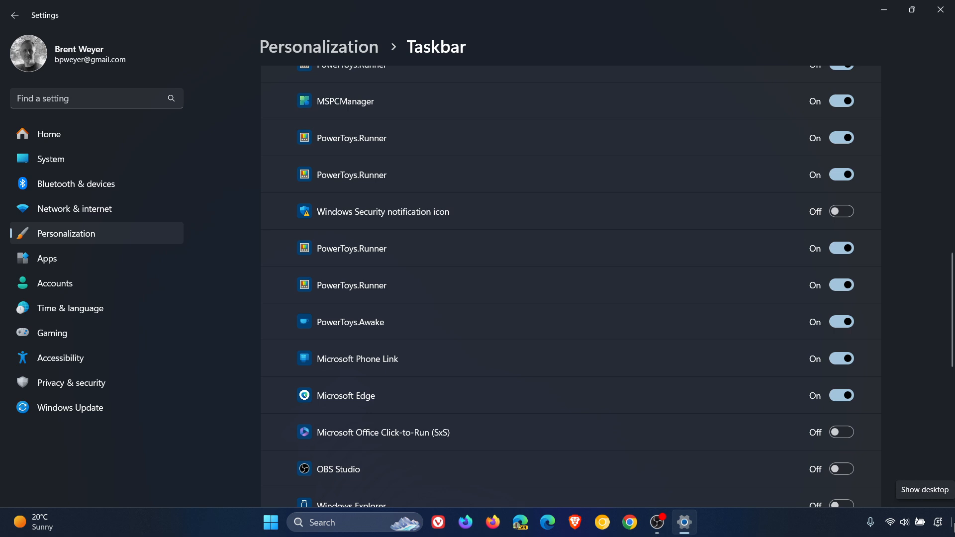
# Test the far corner of the taskbar by showing the desktop several times, and return to the Settings window.
pyautogui.click(953, 528)
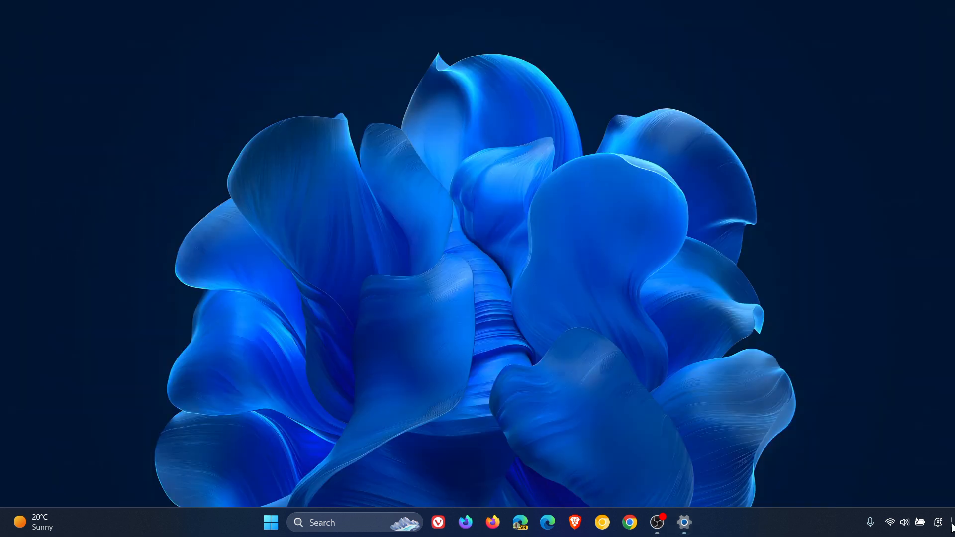
pyautogui.click(953, 528)
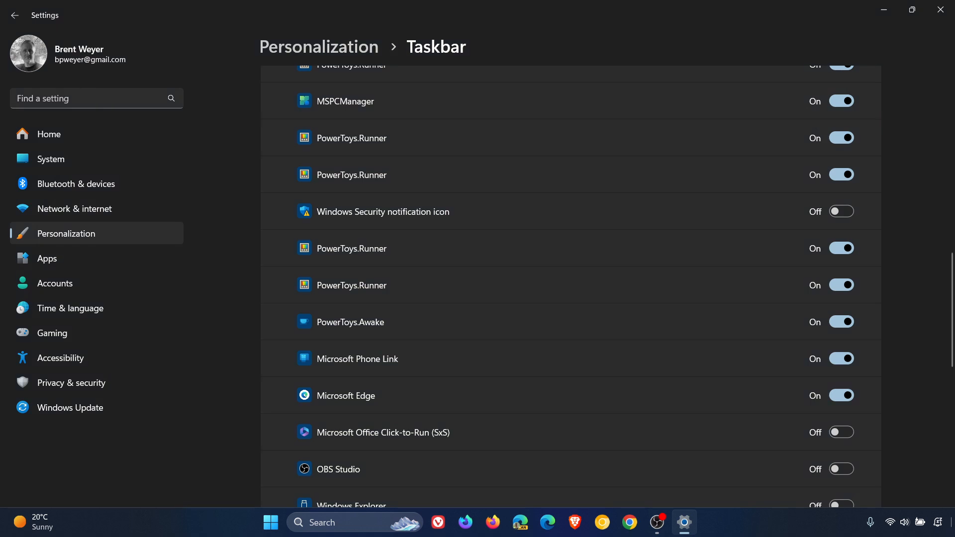
pyautogui.click(953, 528)
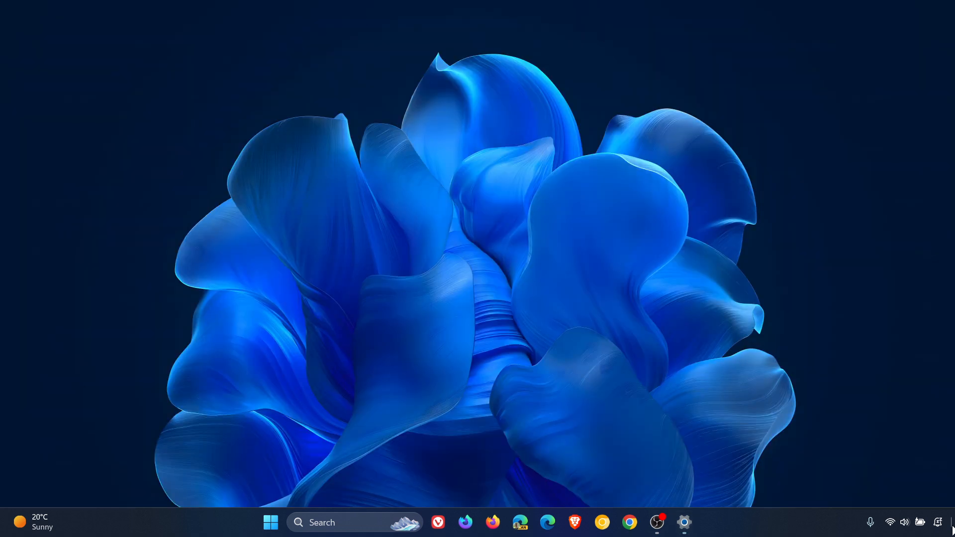
pyautogui.click(953, 527)
pyautogui.click(952, 527)
pyautogui.click(689, 525)
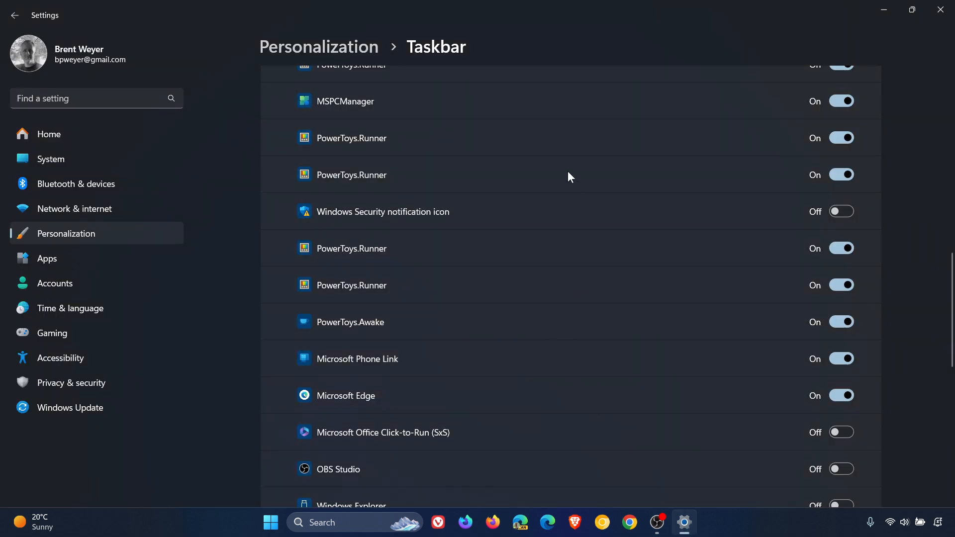
# Under Taskbar behaviors, disable selecting the far corner of the taskbar to show the desktop, and test that corner.
pyautogui.scroll(10, 600, 264)
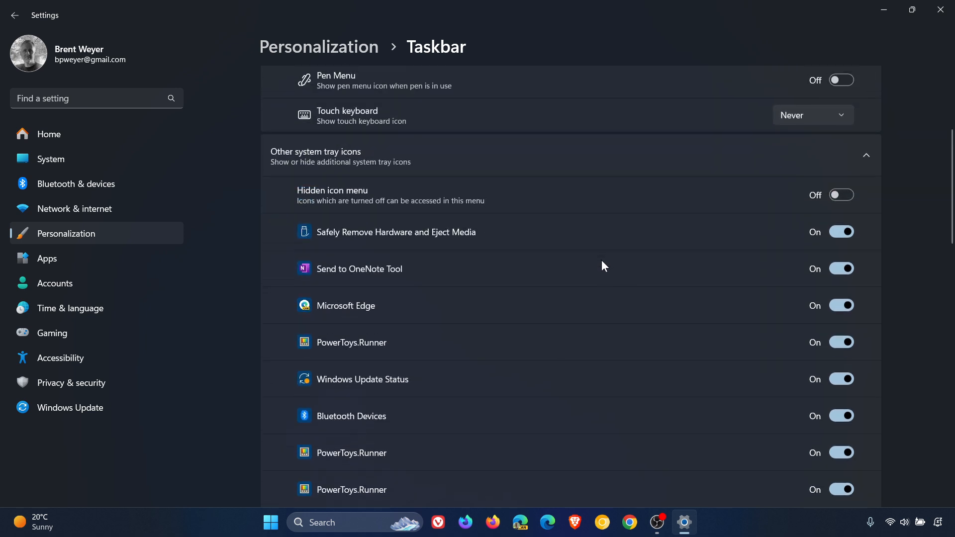
pyautogui.click(616, 162)
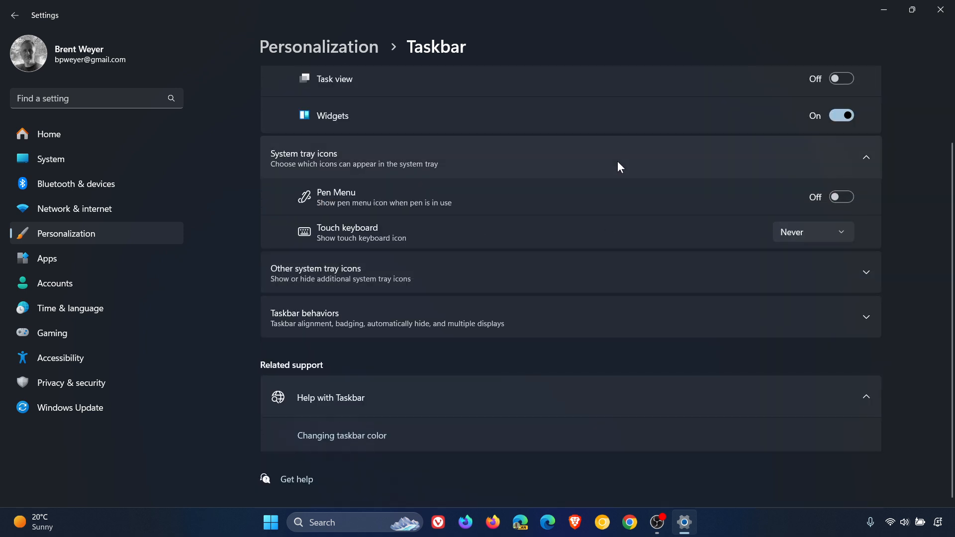
pyautogui.click(566, 319)
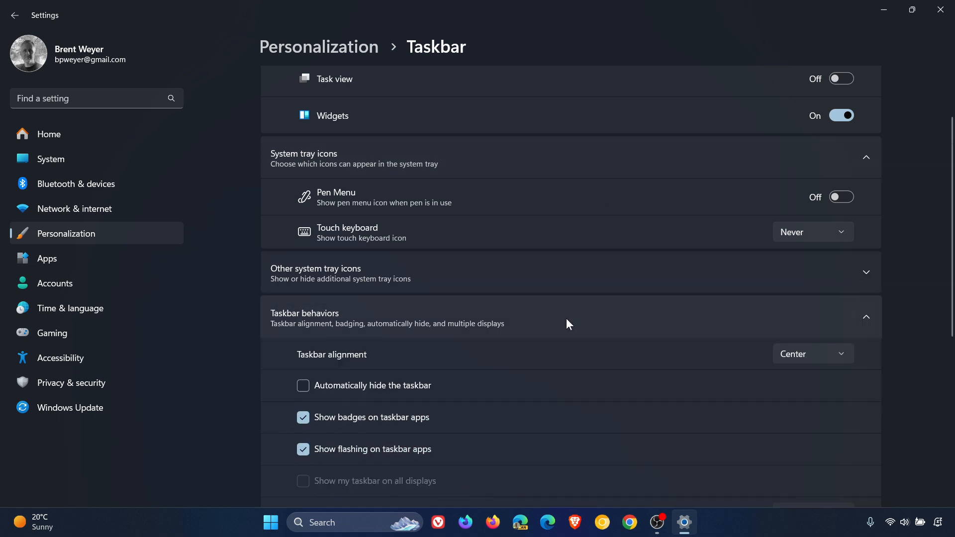
pyautogui.scroll(-4, 591, 310)
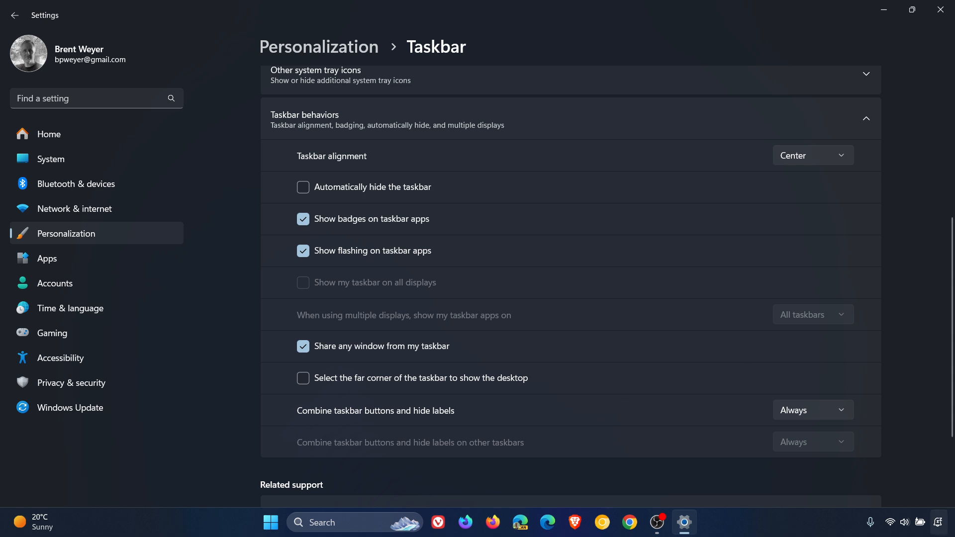
pyautogui.click(952, 531)
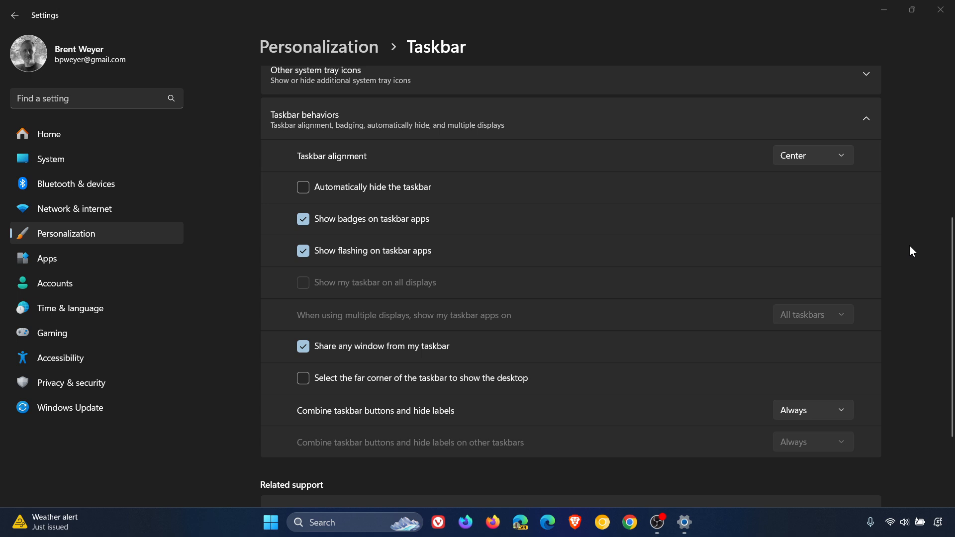
# Turn off Notifications in the System settings and look through the list of app senders.
pyautogui.click(90, 155)
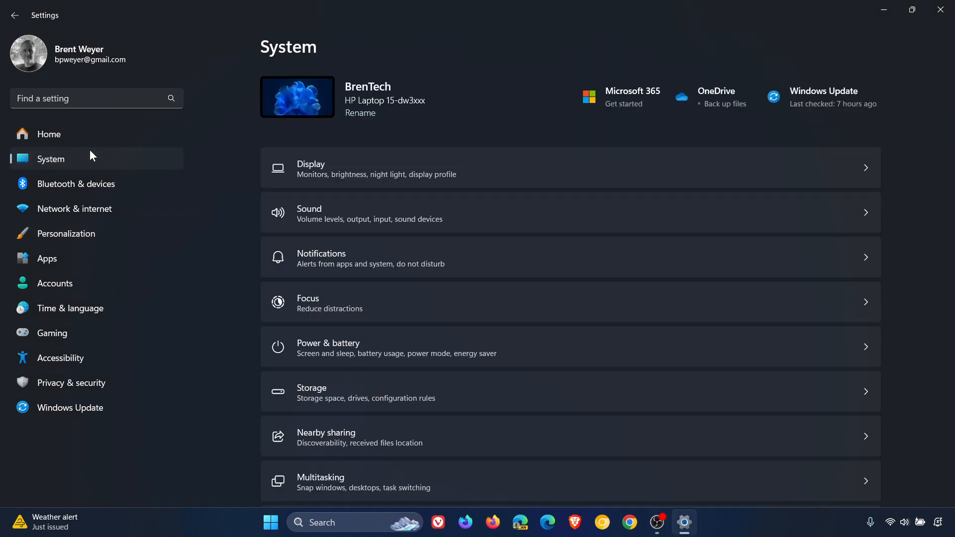
pyautogui.click(561, 258)
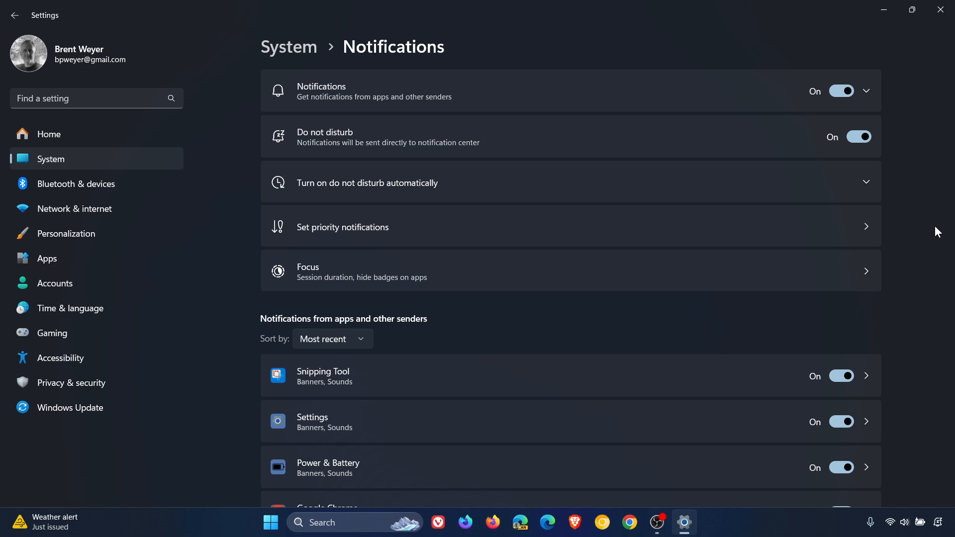
pyautogui.click(838, 92)
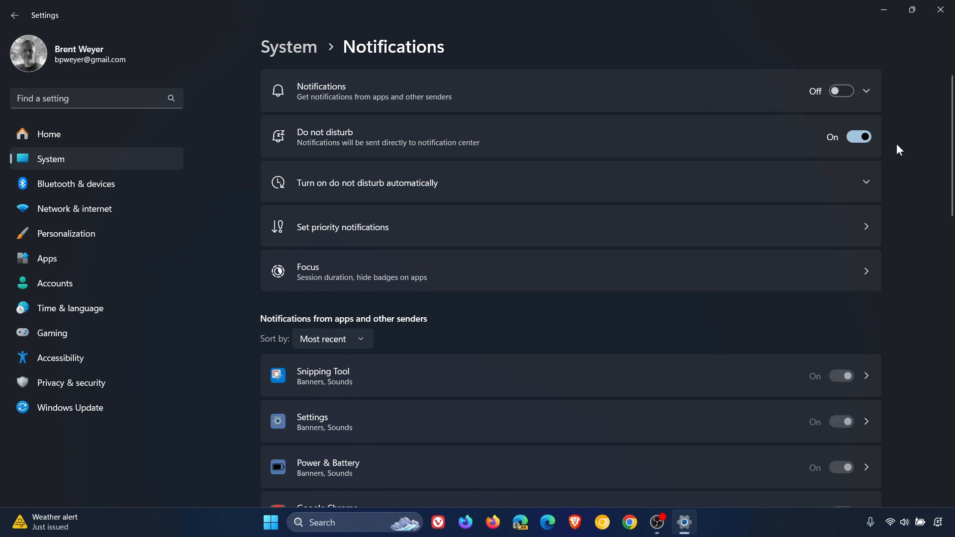
pyautogui.scroll(-2, 915, 149)
pyautogui.scroll(-9, 863, 201)
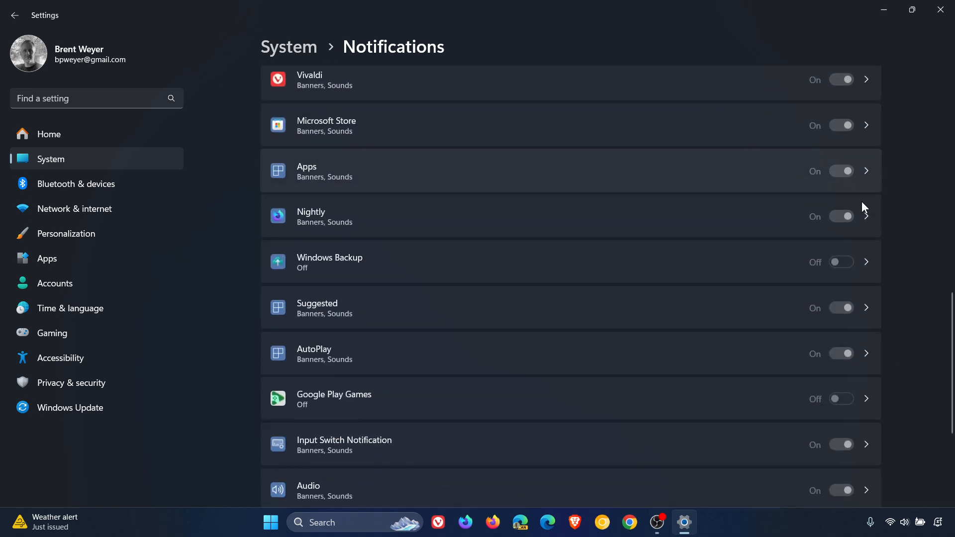
# Turn the main Notifications setting back on, then open the notification center from the taskbar to check it and dismiss it.
pyautogui.scroll(9, 862, 202)
pyautogui.scroll(3, 861, 202)
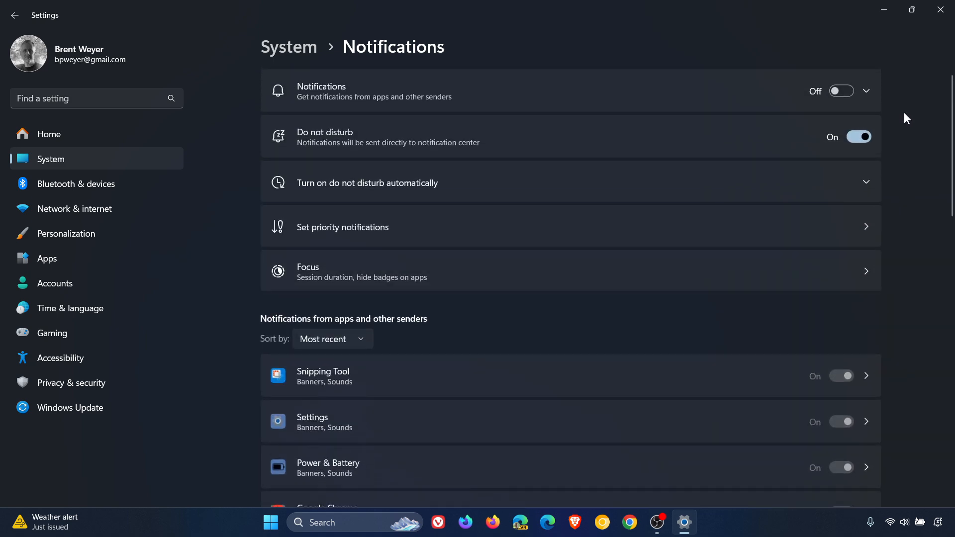
pyautogui.click(852, 90)
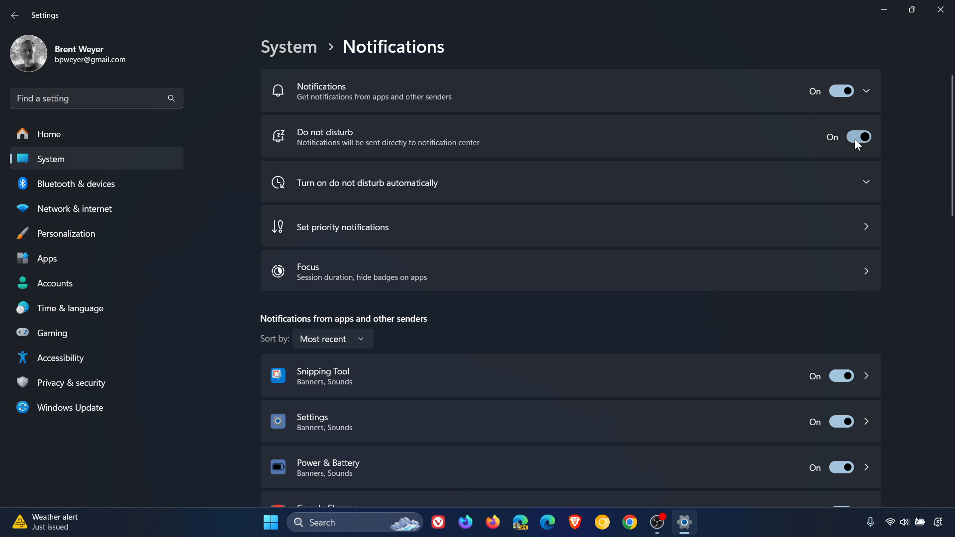
pyautogui.click(935, 520)
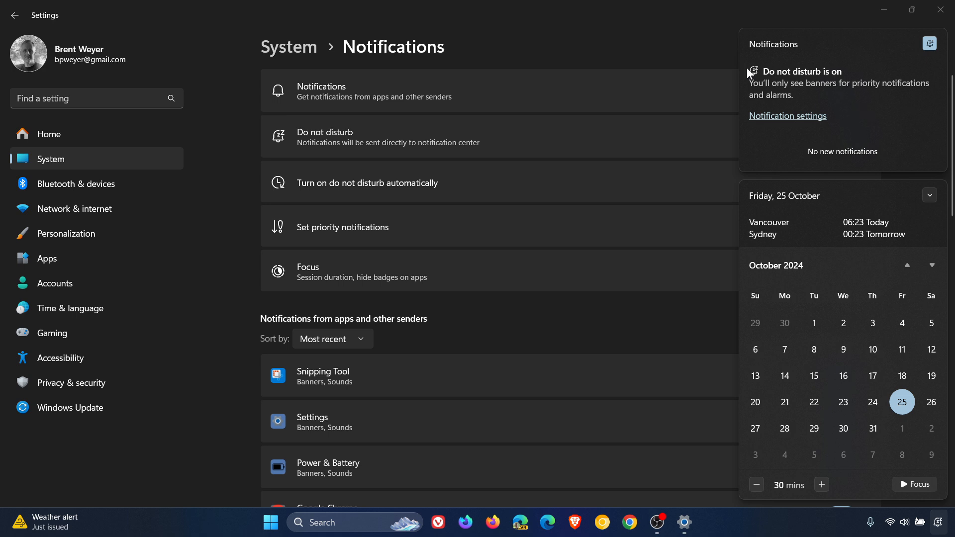
pyautogui.click(687, 27)
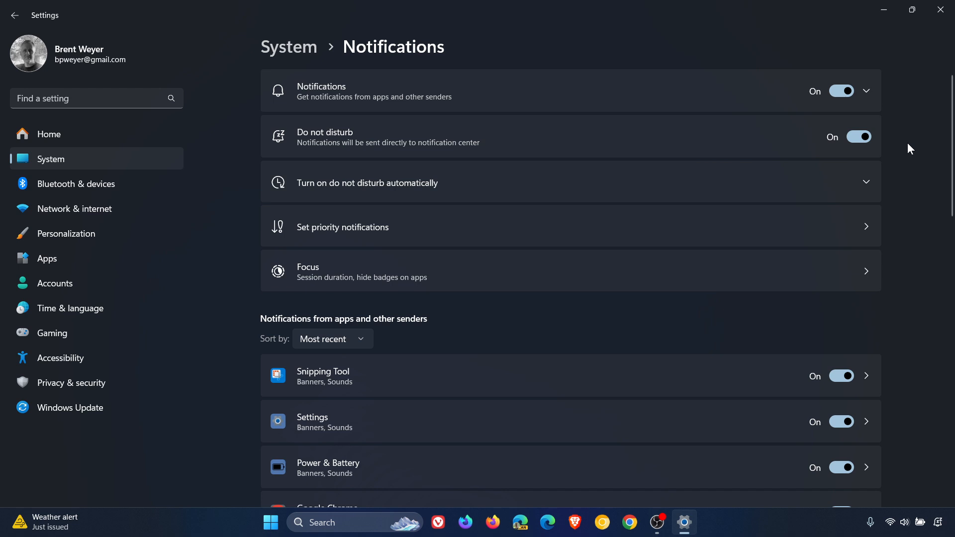
# Look through the individual app senders under Notifications from apps and other senders, and close the Settings window.
pyautogui.scroll(-3, 903, 242)
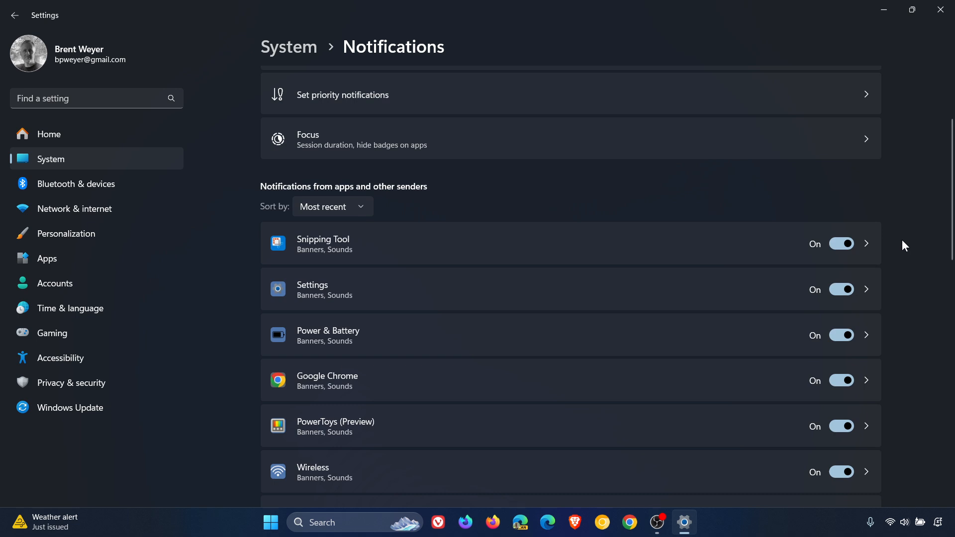
pyautogui.scroll(-2, 903, 240)
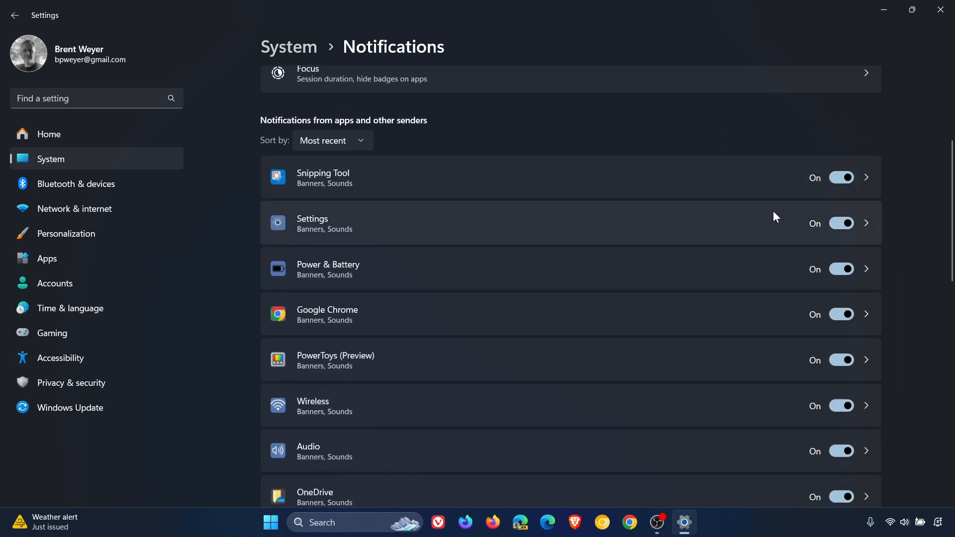
pyautogui.scroll(-3, 832, 301)
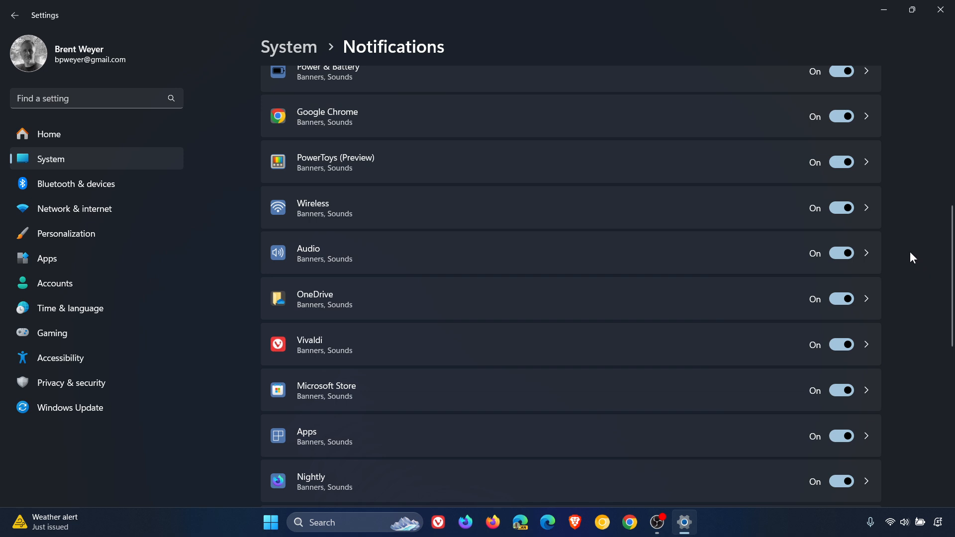
pyautogui.click(940, 10)
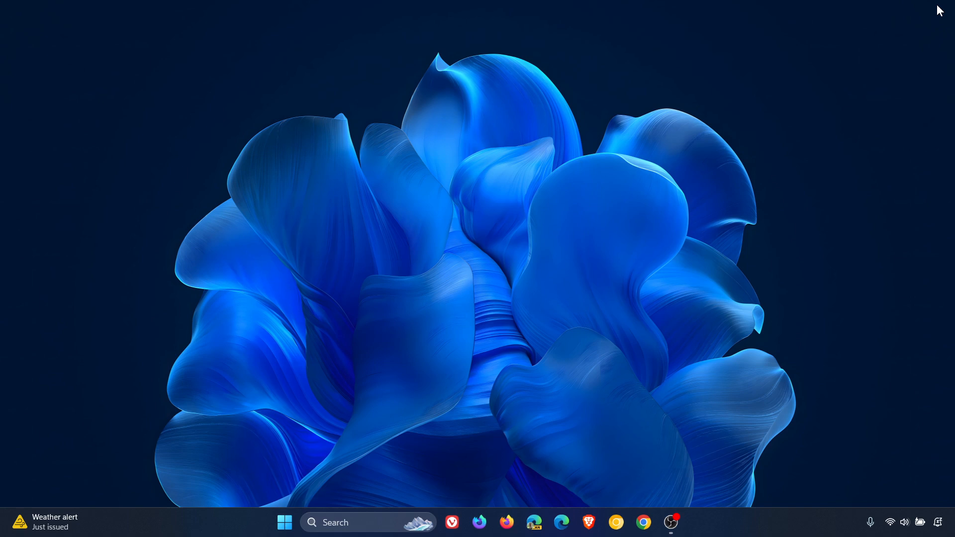